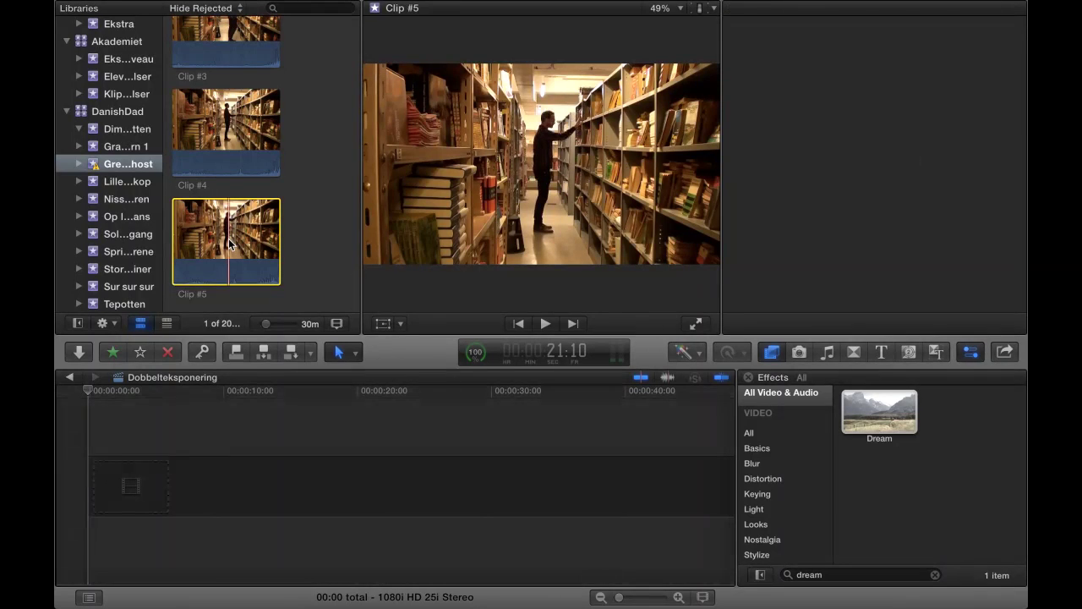
# Select Clip #5 in the browser to inspect its colour balance and spatial conform (Fit) settings.
pyautogui.click(227, 241)
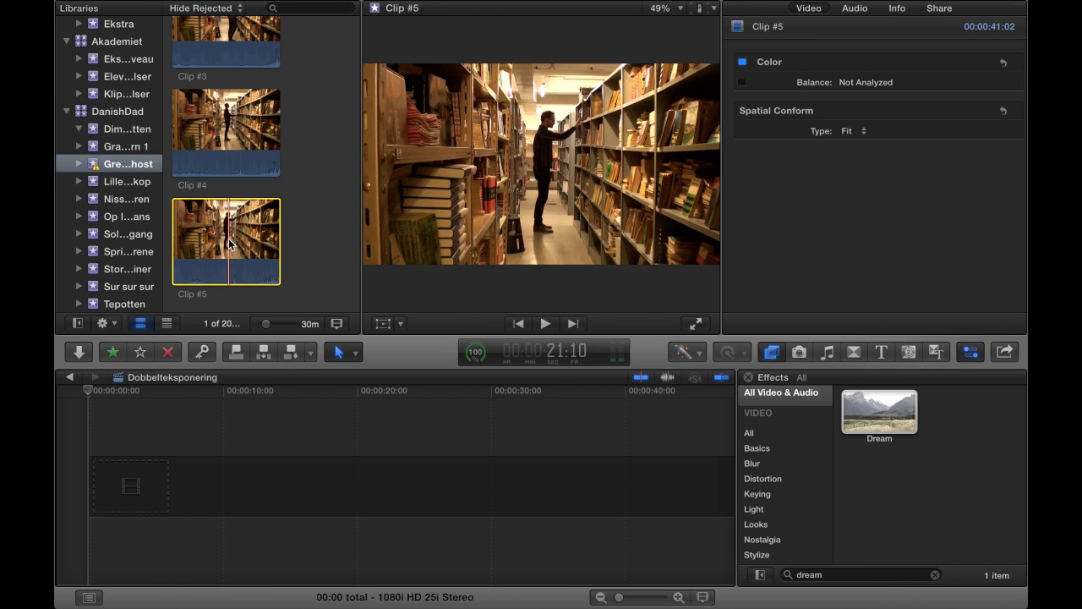
# Place the full 41-second Clip #5 into the empty Dobbelteksponering timeline, then deselect it.
pyautogui.moveTo(205, 234); pyautogui.dragTo(71, 491)
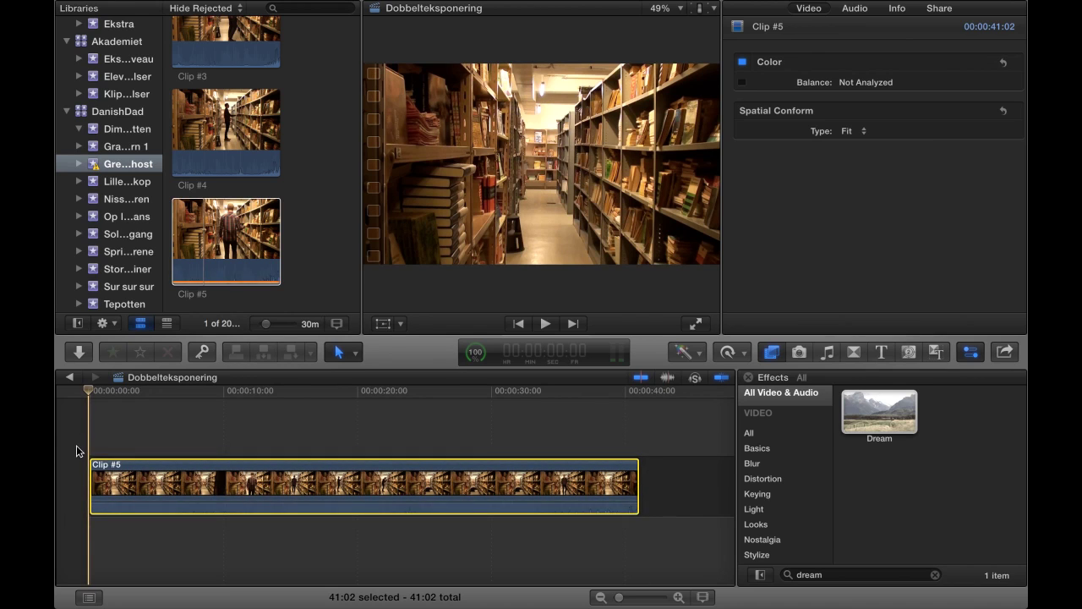
pyautogui.click(82, 438)
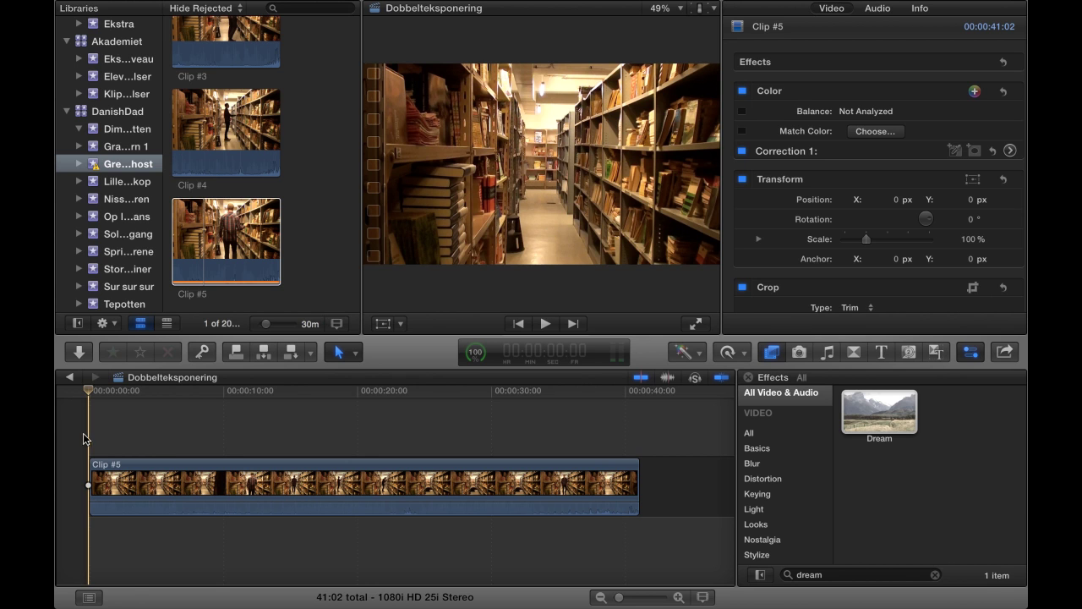
# Blade Clip #5 during playback and delete the short opening piece.
pyautogui.press('space')
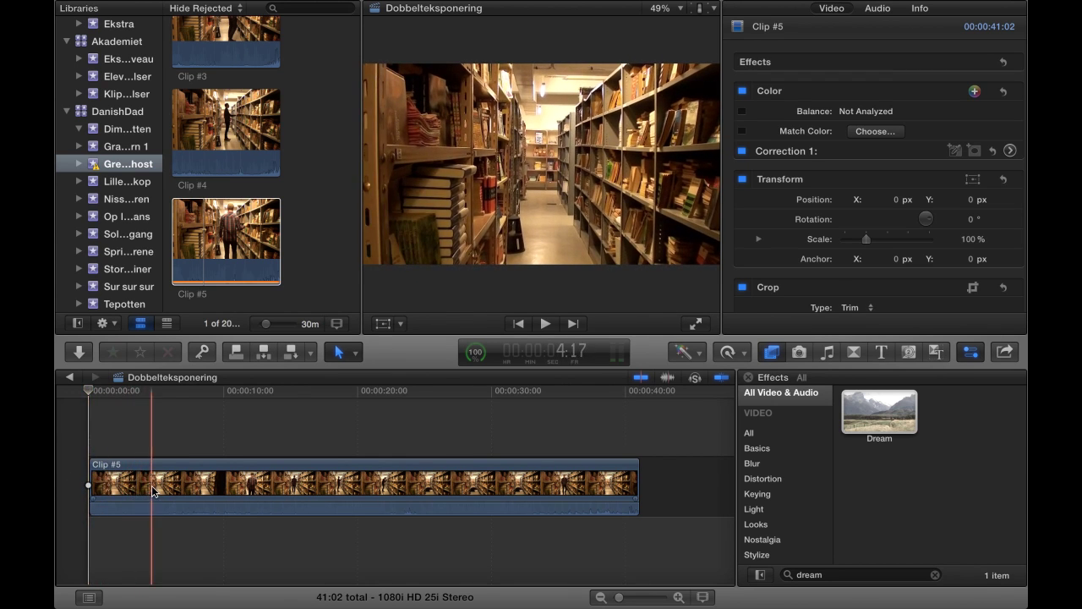
pyautogui.press('super+b')
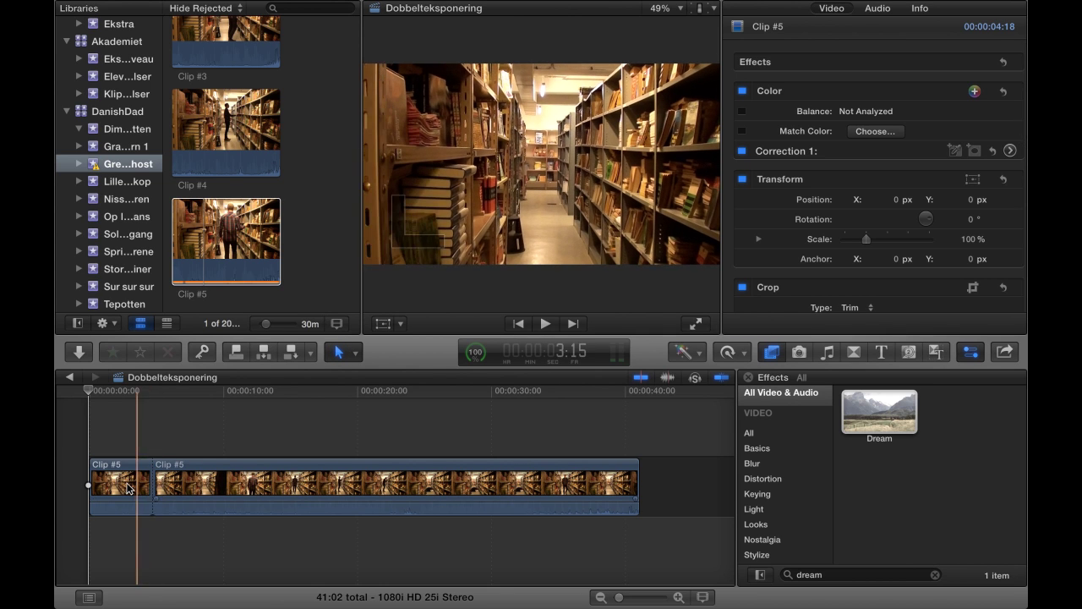
pyautogui.click(127, 488)
pyautogui.press('Delete')
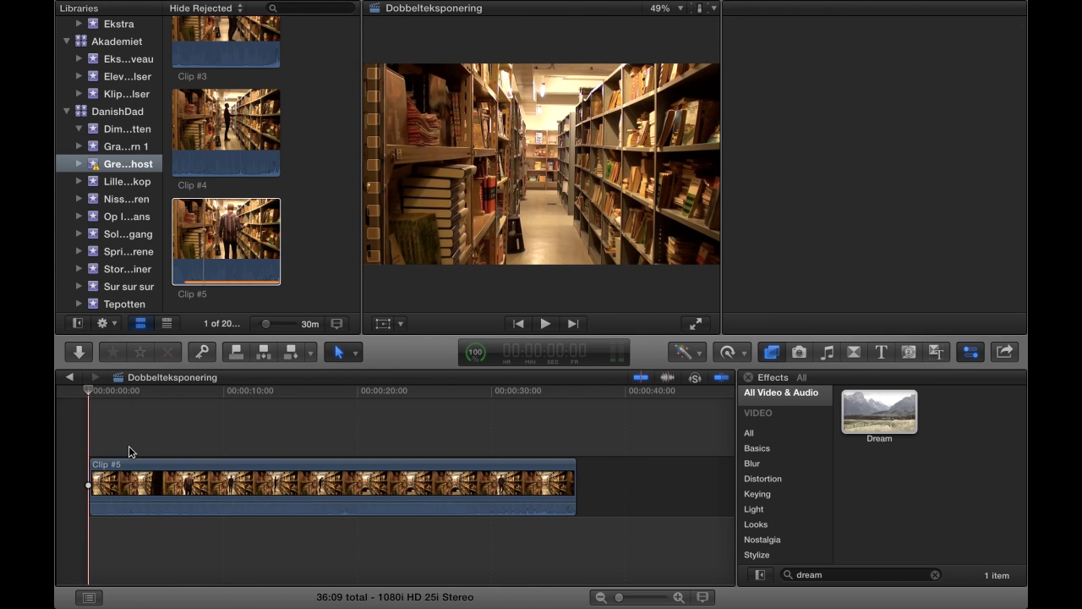
# Blade again at about 2:19 and delete the rest, keeping only the empty-aisle piece.
pyautogui.click(128, 479)
pyautogui.press('super+b')
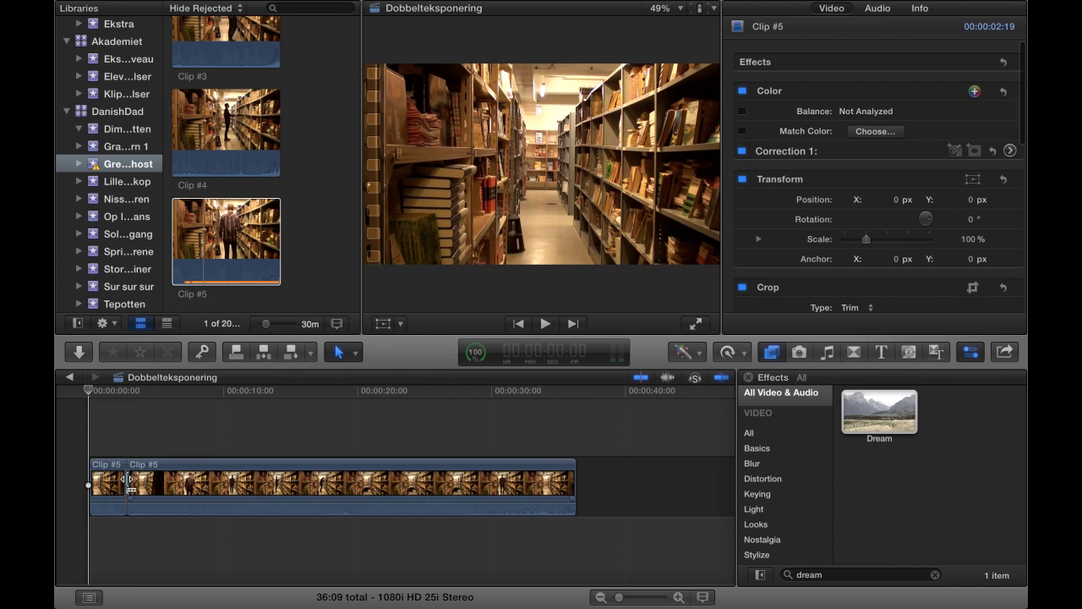
pyautogui.click(203, 488)
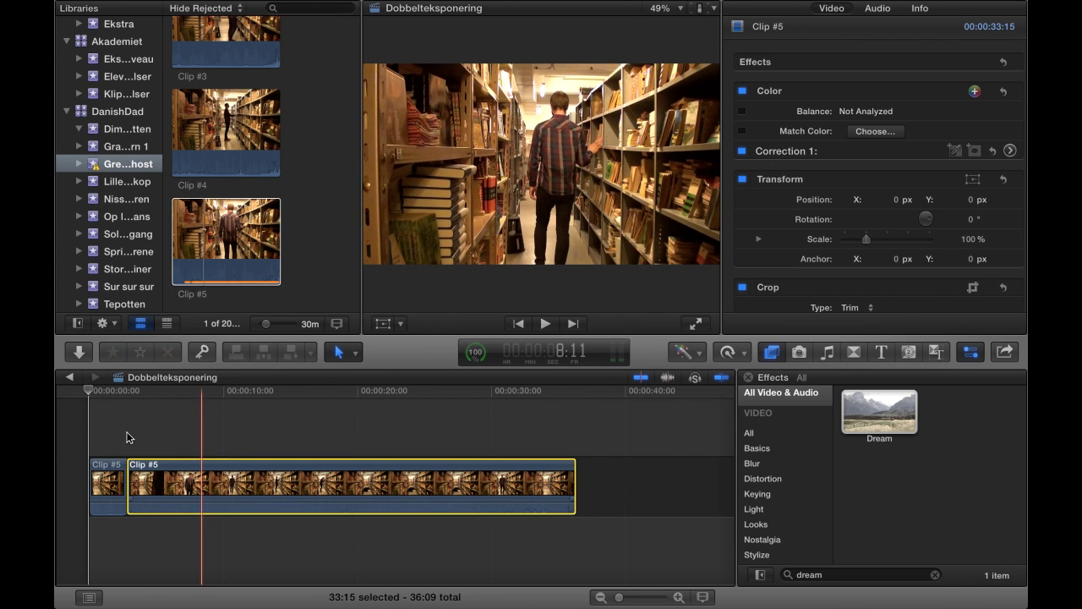
pyautogui.press('Delete')
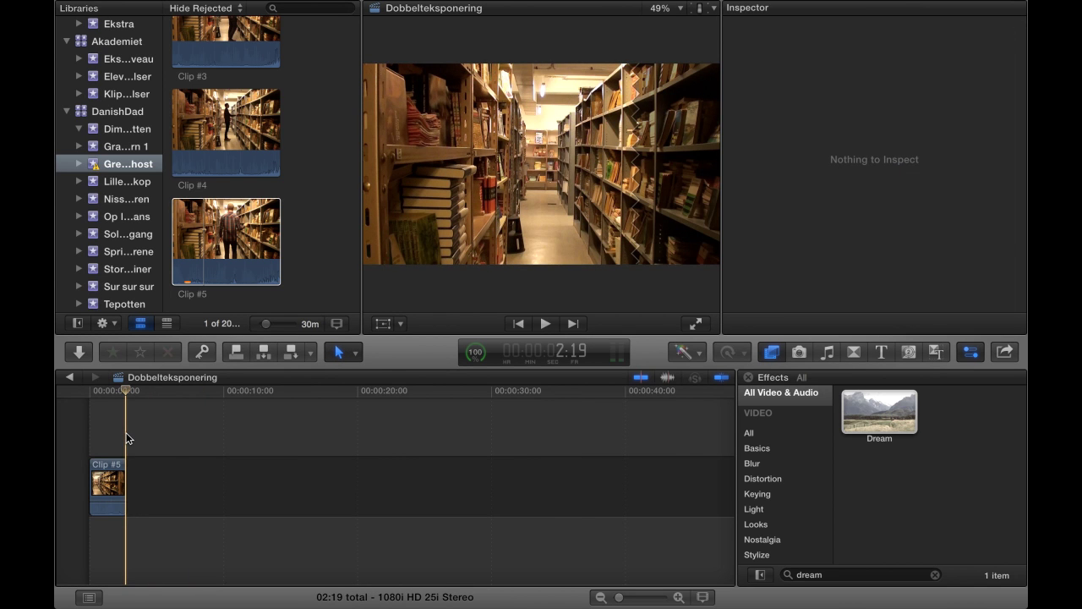
pyautogui.press('Left')
# Add a Hold (0%) retime to the empty-aisle clip and stretch the freeze to about 36 seconds.
pyautogui.click(108, 483)
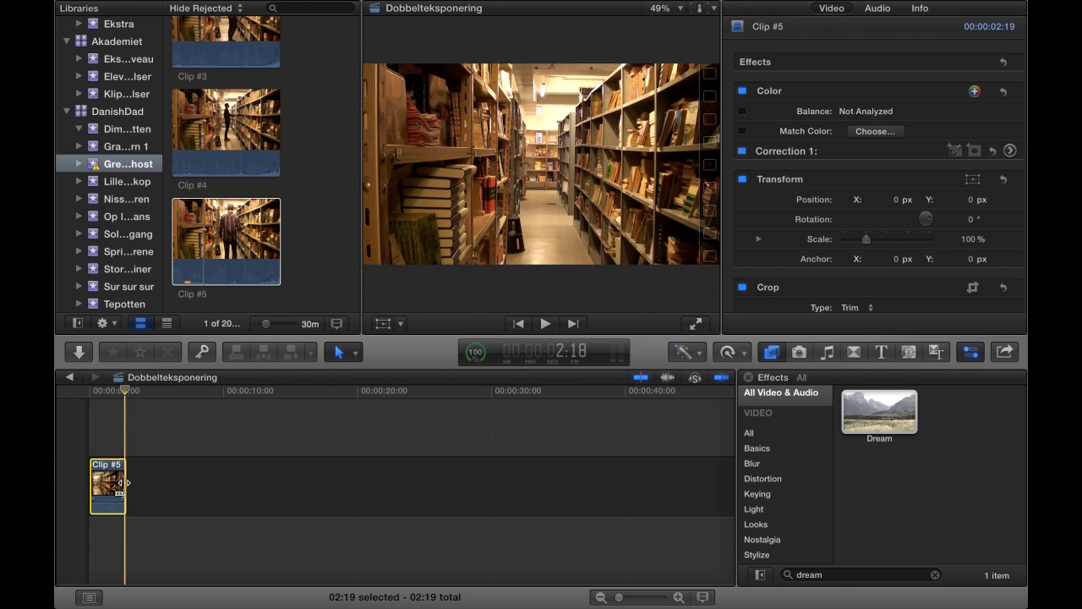
pyautogui.click(753, 355)
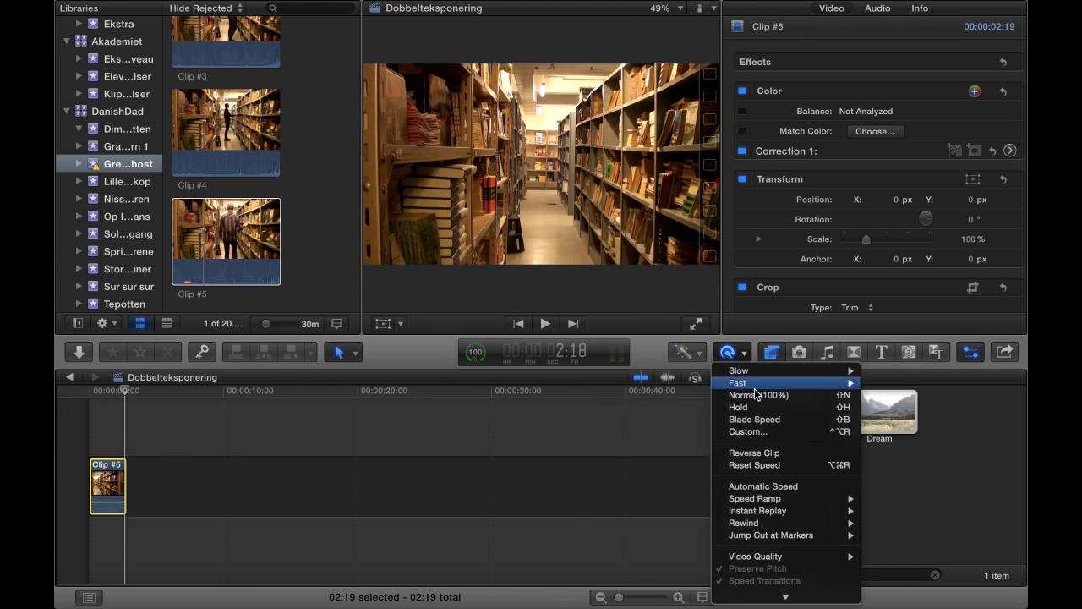
pyautogui.click(757, 410)
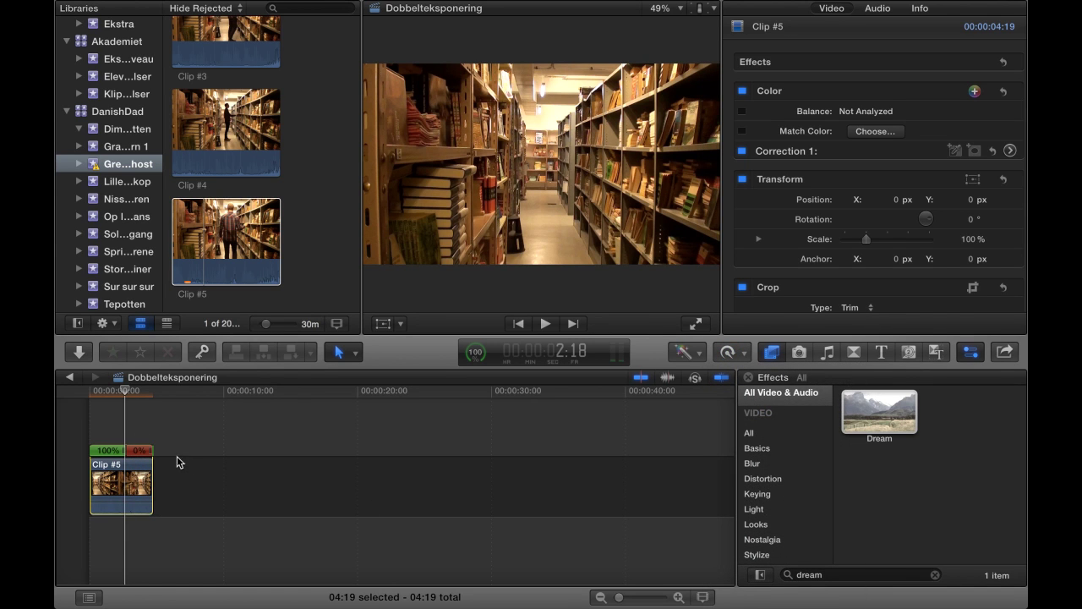
pyautogui.moveTo(153, 457); pyautogui.dragTo(597, 459)
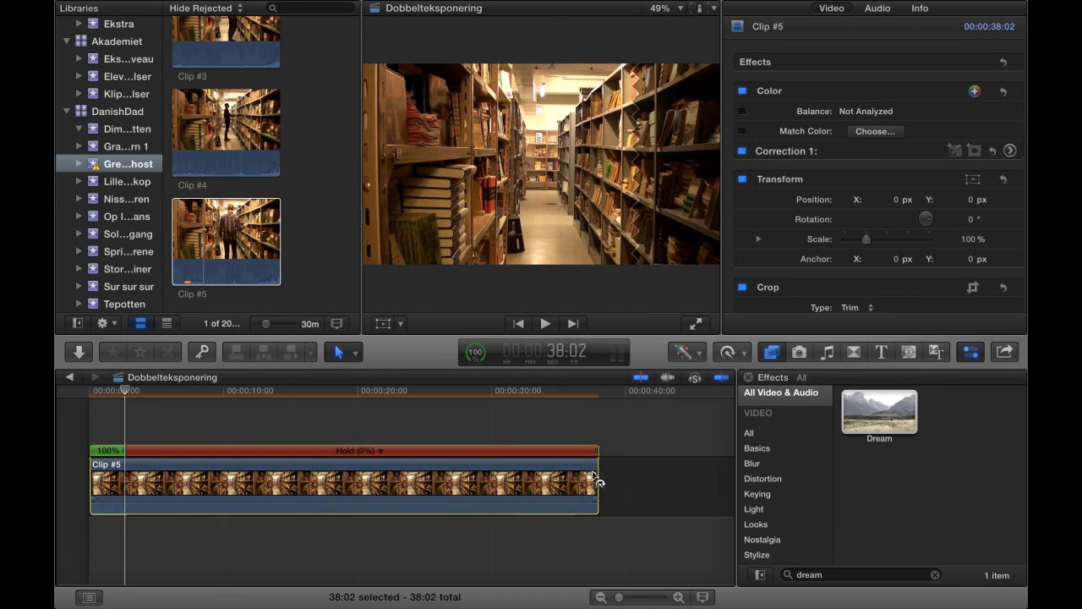
# Blade off the moving tail after the hold and delete it, leaving a 36:22 timeline.
pyautogui.click(583, 479)
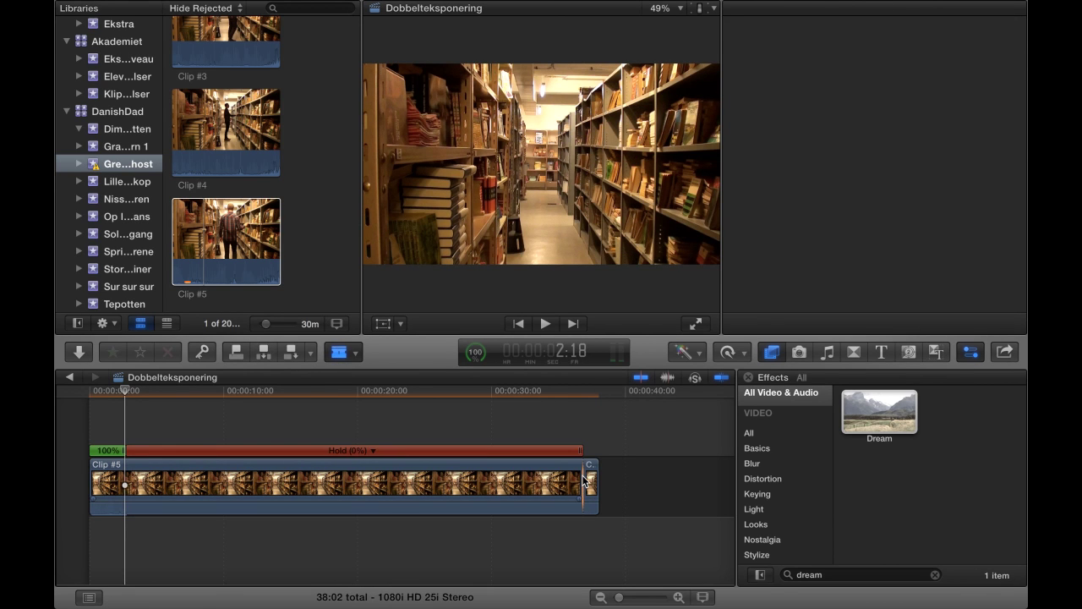
pyautogui.press('a')
pyautogui.click(591, 480)
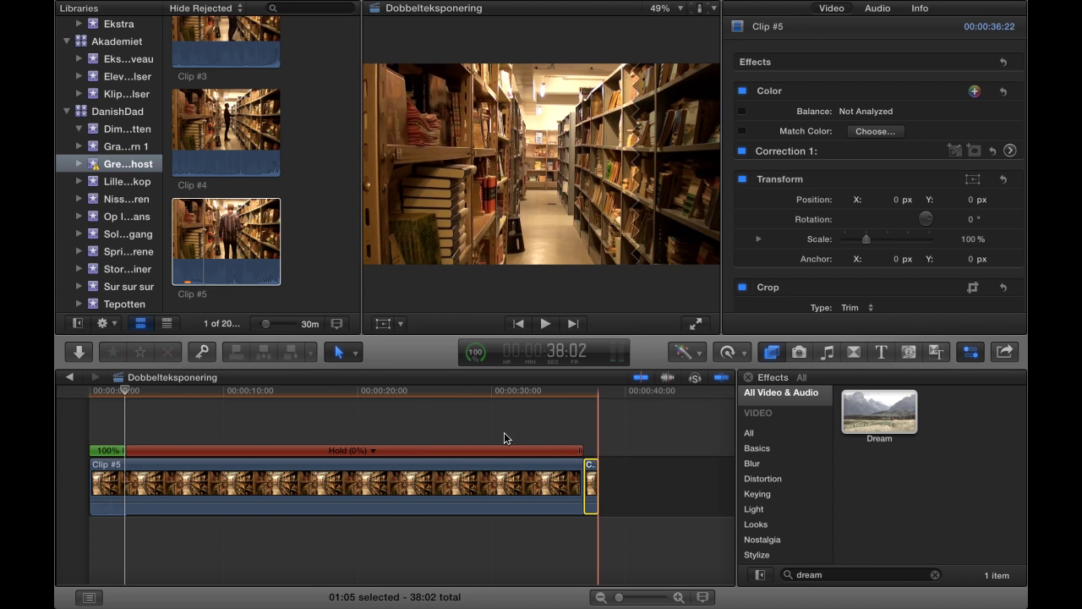
pyautogui.press('Delete')
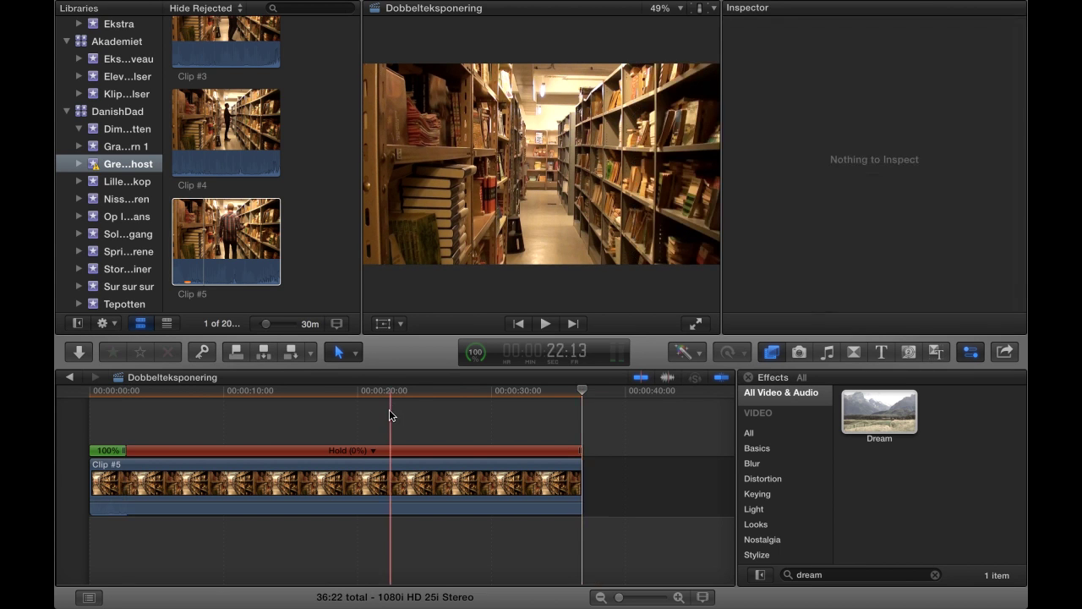
# Connect the full walking Clip #5 above the frozen aisle shot at the timeline start.
pyautogui.click(83, 414)
pyautogui.moveTo(210, 430); pyautogui.dragTo(91, 420)
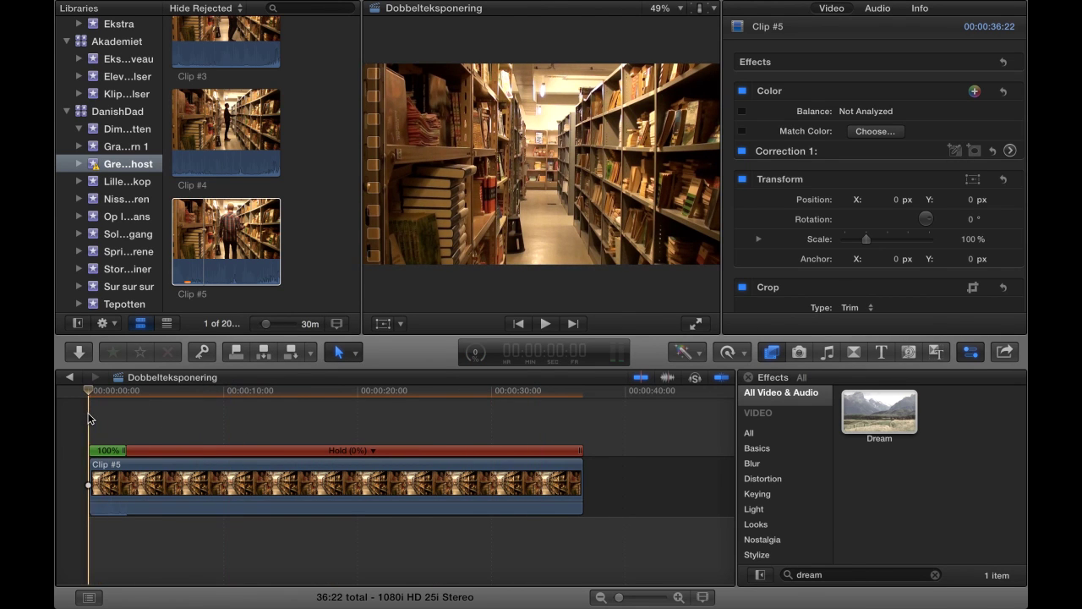
pyautogui.click(208, 249)
pyautogui.moveTo(244, 229); pyautogui.dragTo(83, 407)
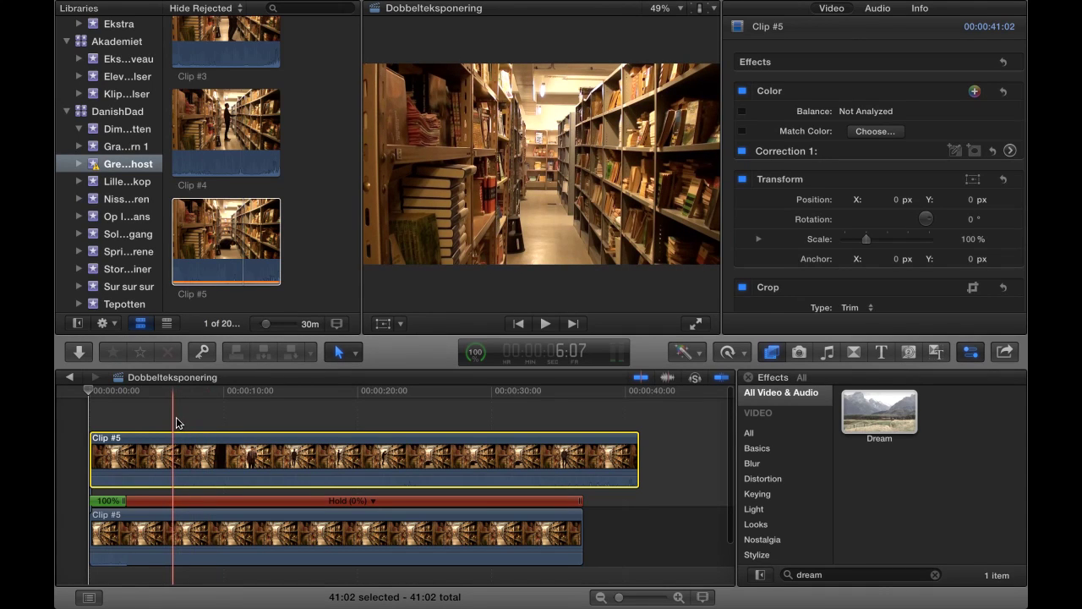
# Blade the upper Clip #5 at the playhead and delete its first 5-second piece.
pyautogui.click(165, 423)
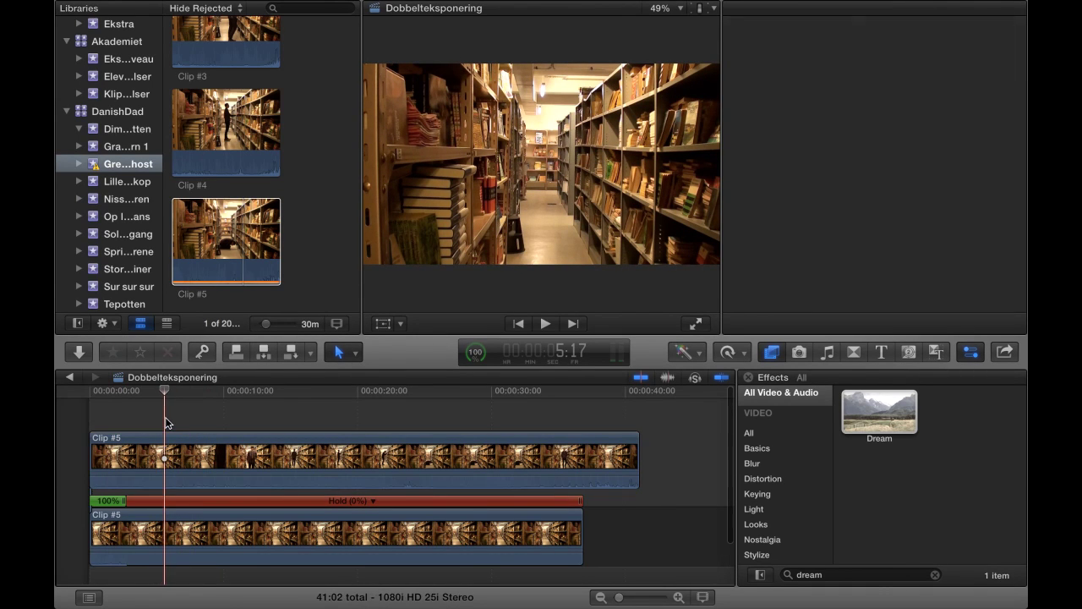
pyautogui.click(166, 444)
pyautogui.press('r')
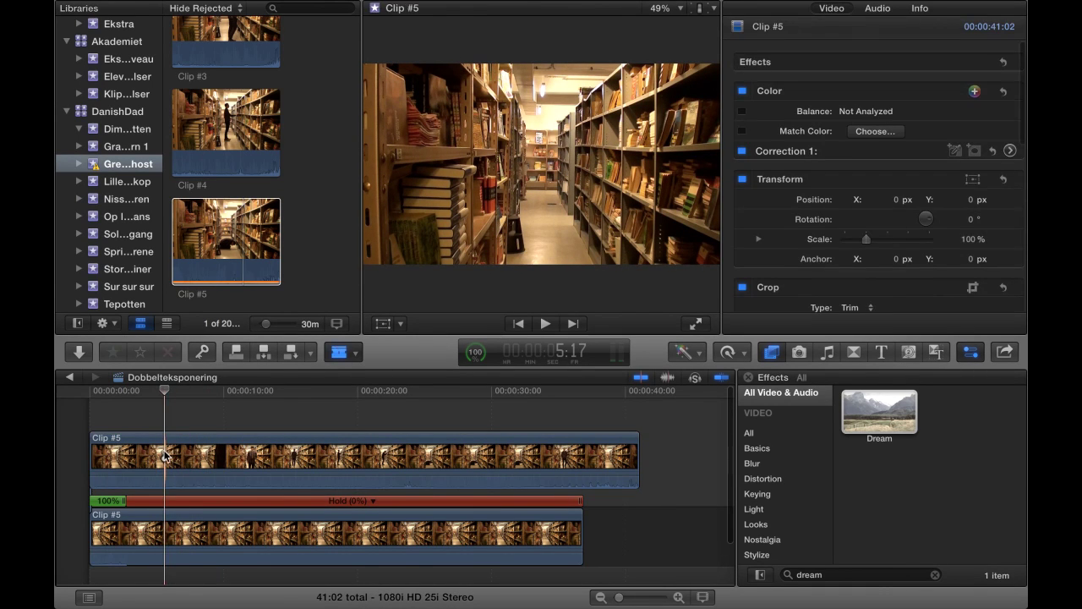
pyautogui.click(165, 457)
pyautogui.press('a')
pyautogui.click(139, 459)
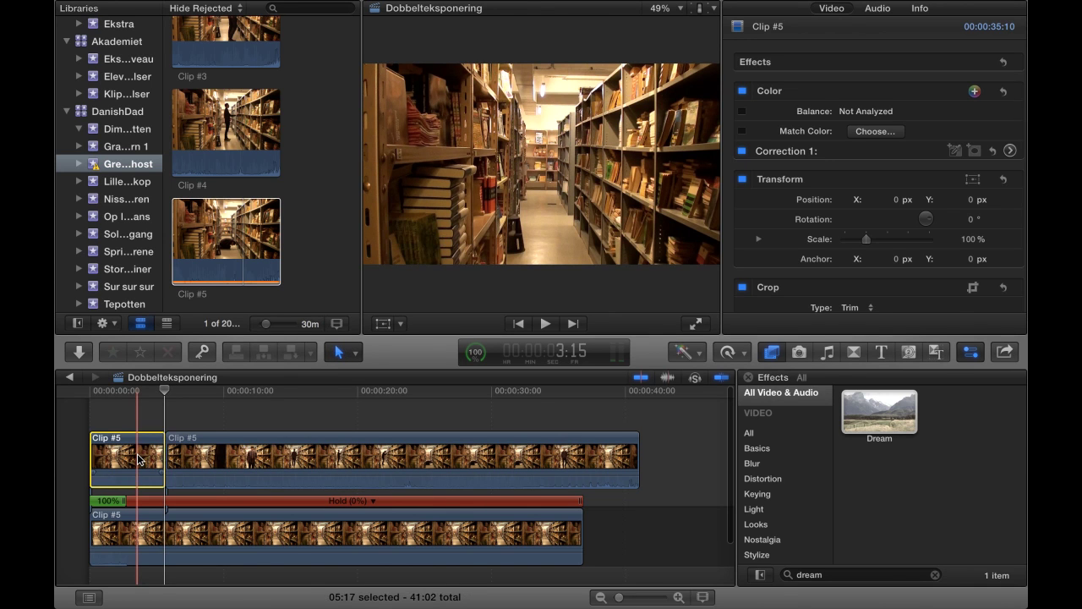
pyautogui.press('Delete')
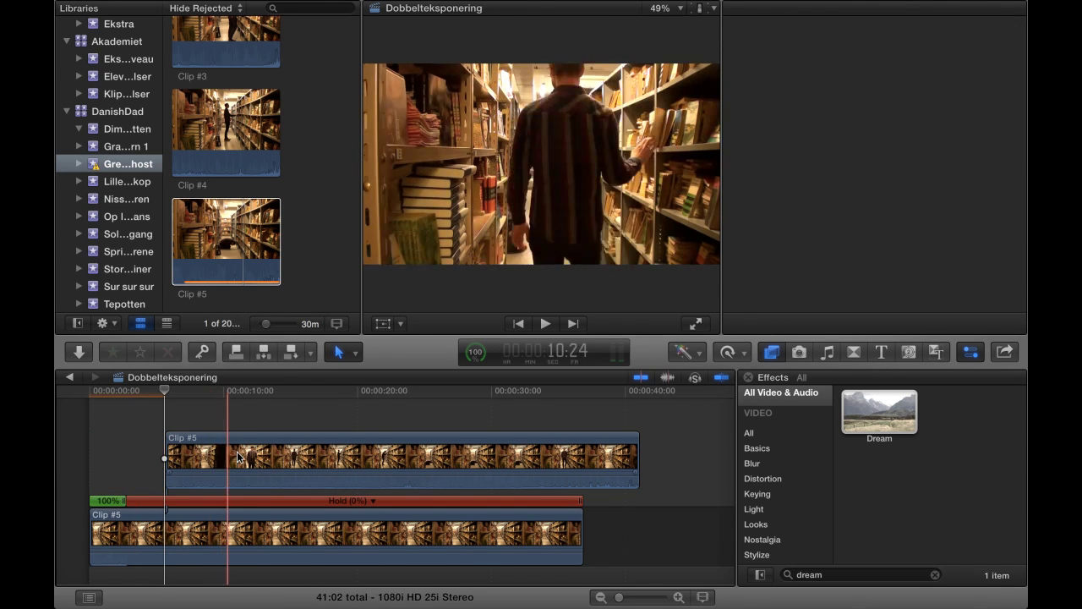
# Move the remaining 35:10 upper clip to the timeline start and show the Inspector.
pyautogui.moveTo(196, 461); pyautogui.dragTo(123, 461)
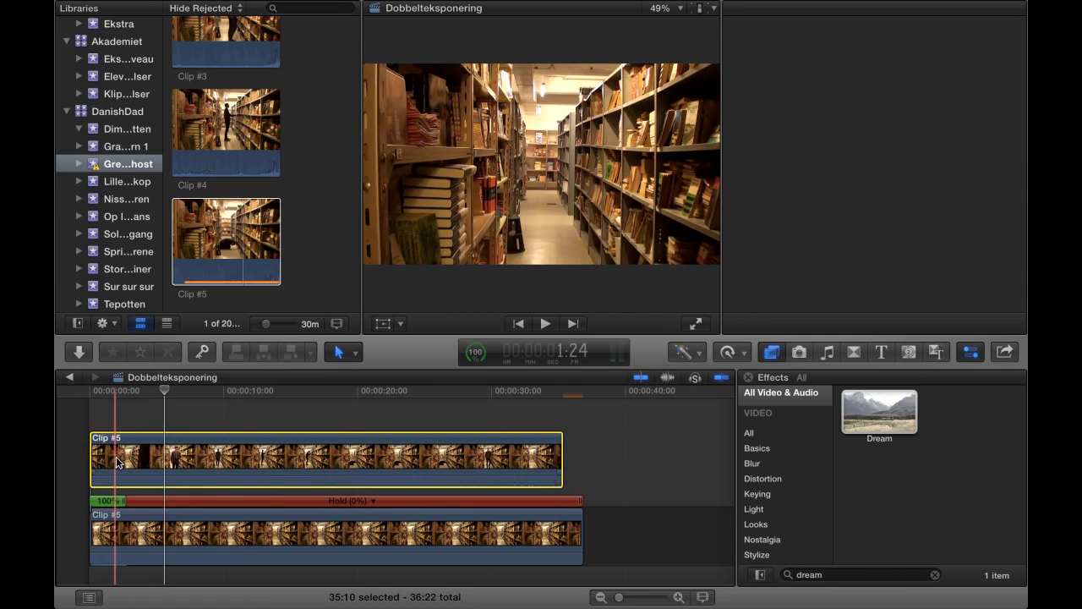
pyautogui.press('super+4')
pyautogui.click(86, 408)
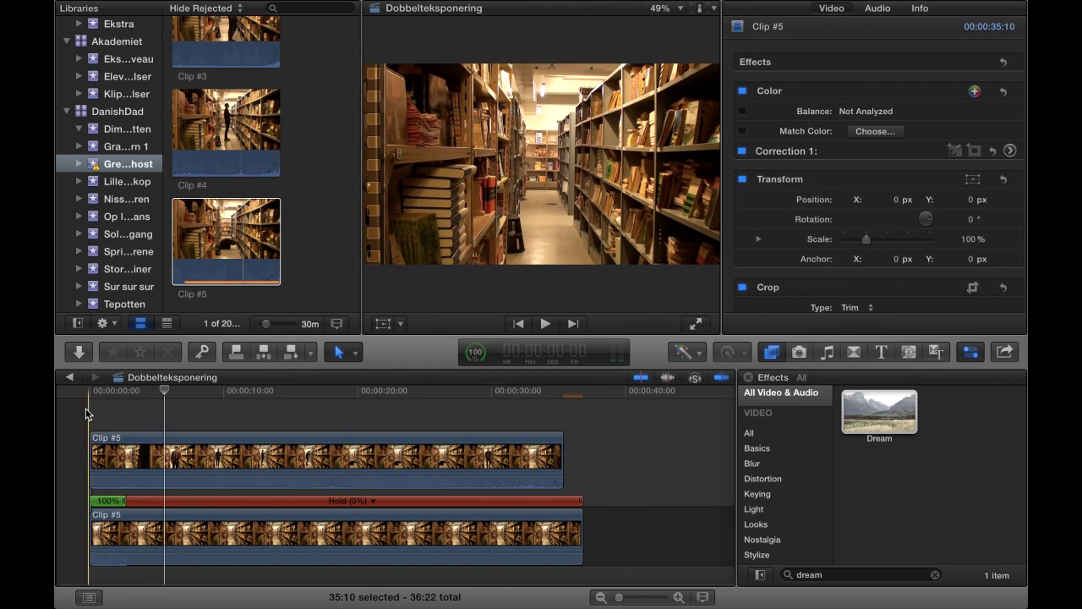
pyautogui.press('super+4')
pyautogui.press('super+4')
# Lower the upper Clip #5's opacity and play back to check the ghosting blend.
pyautogui.click(344, 445)
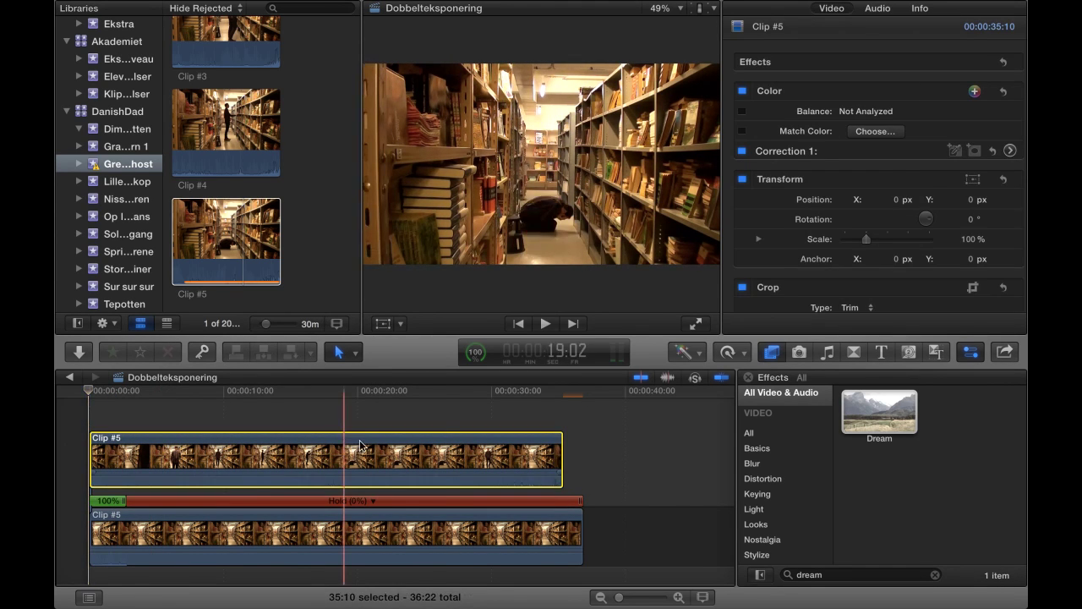
pyautogui.scroll(-5, 919, 170)
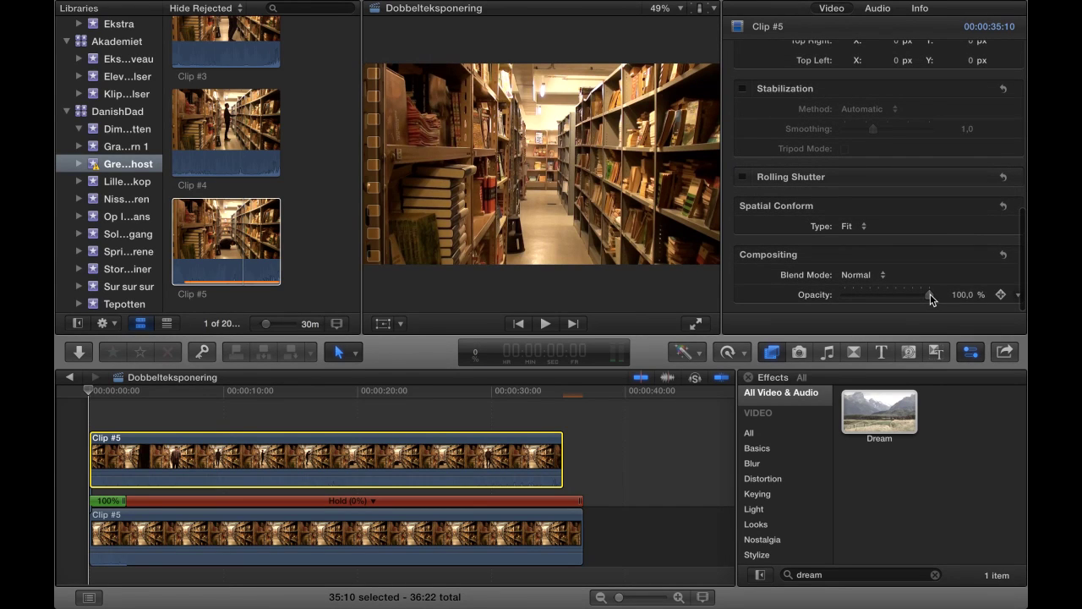
pyautogui.moveTo(930, 295); pyautogui.dragTo(887, 304)
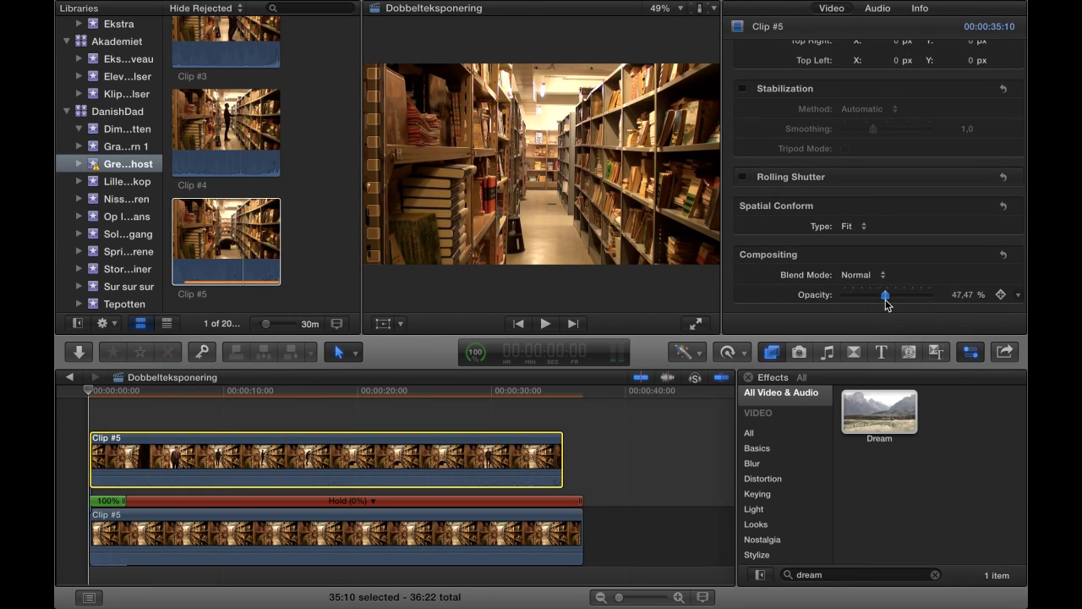
pyautogui.click(90, 416)
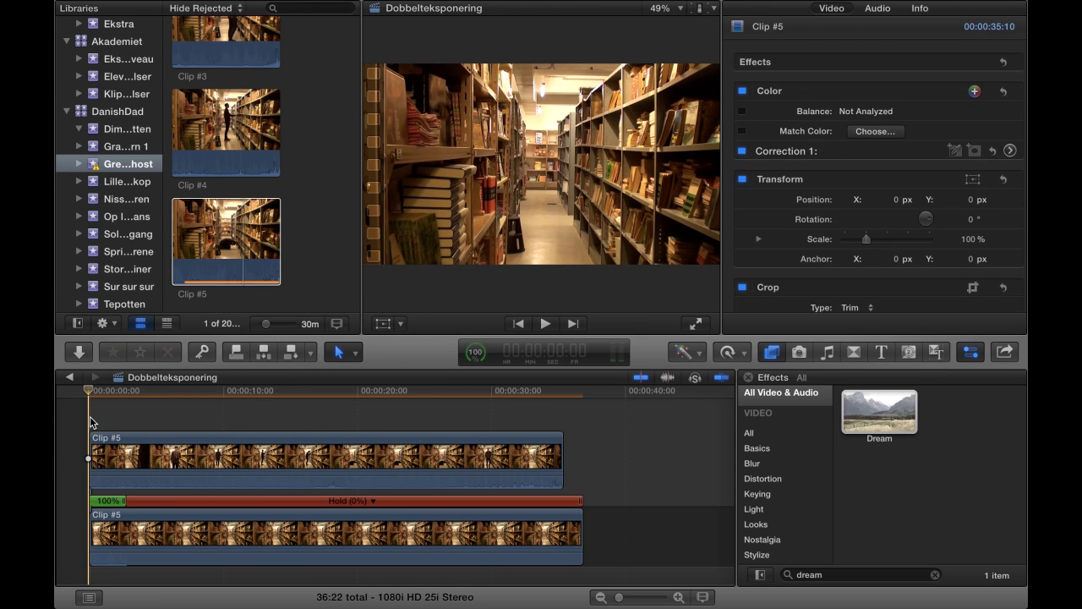
pyautogui.press('space')
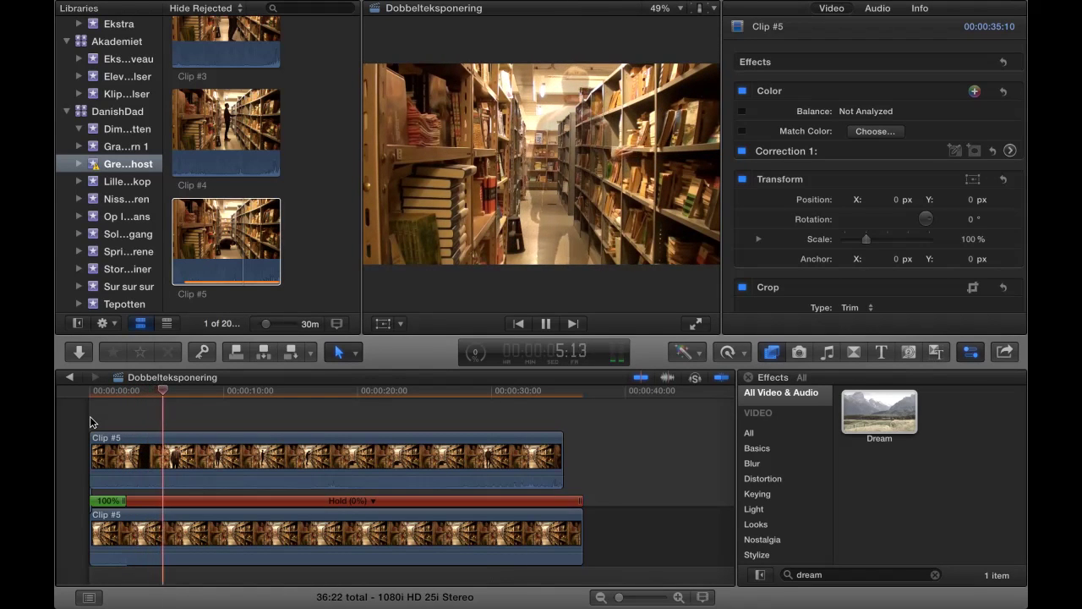
pyautogui.press('space')
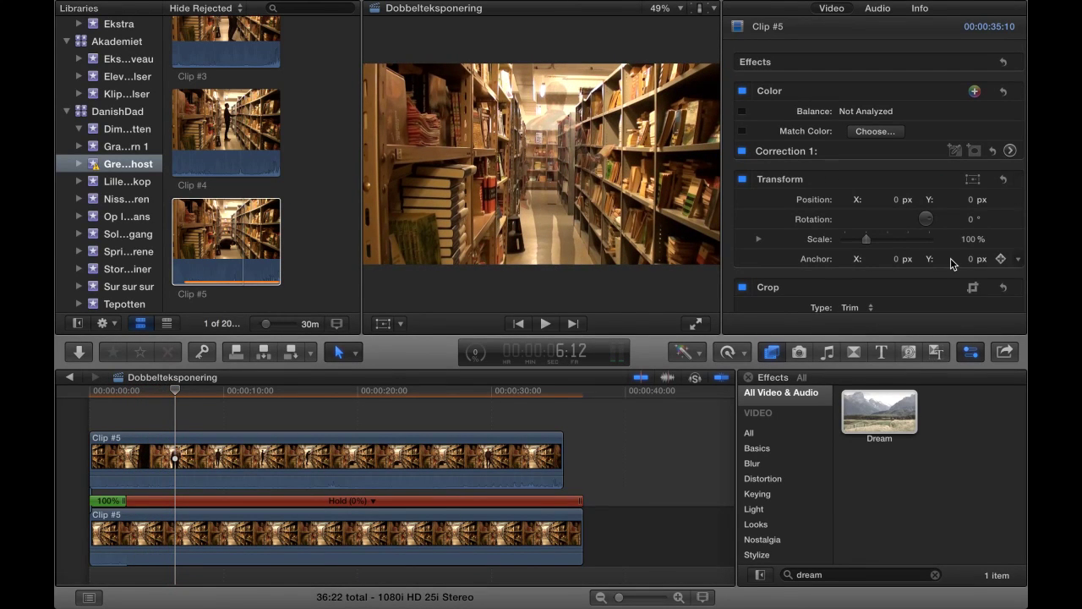
# Adjust the upper clip's opacity to 76.55% and reselect the clip.
pyautogui.scroll(-10, 950, 258)
pyautogui.moveTo(930, 295); pyautogui.dragTo(908, 306)
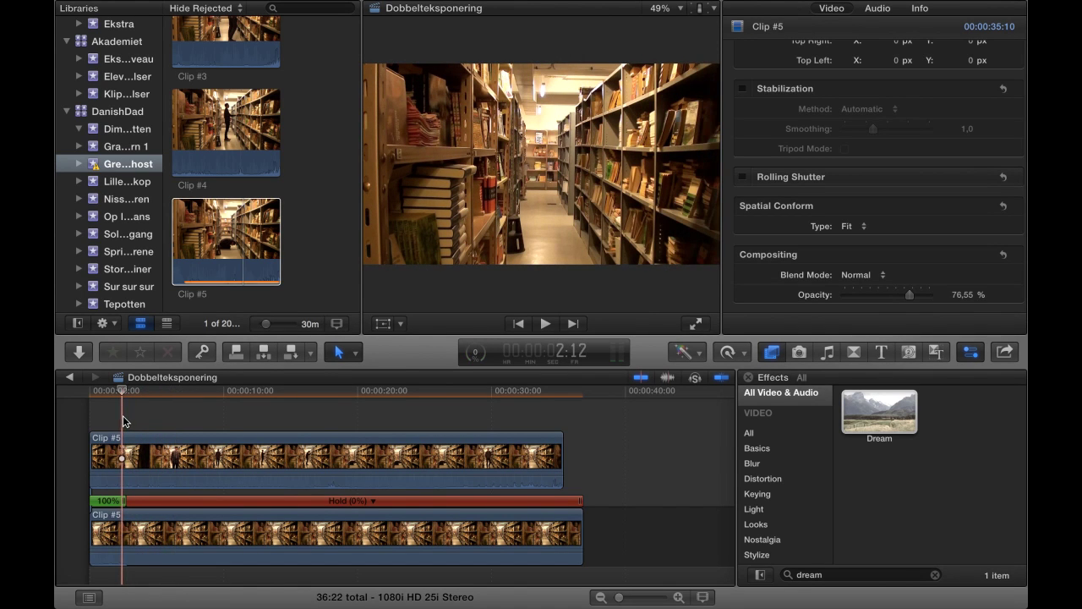
pyautogui.click(122, 463)
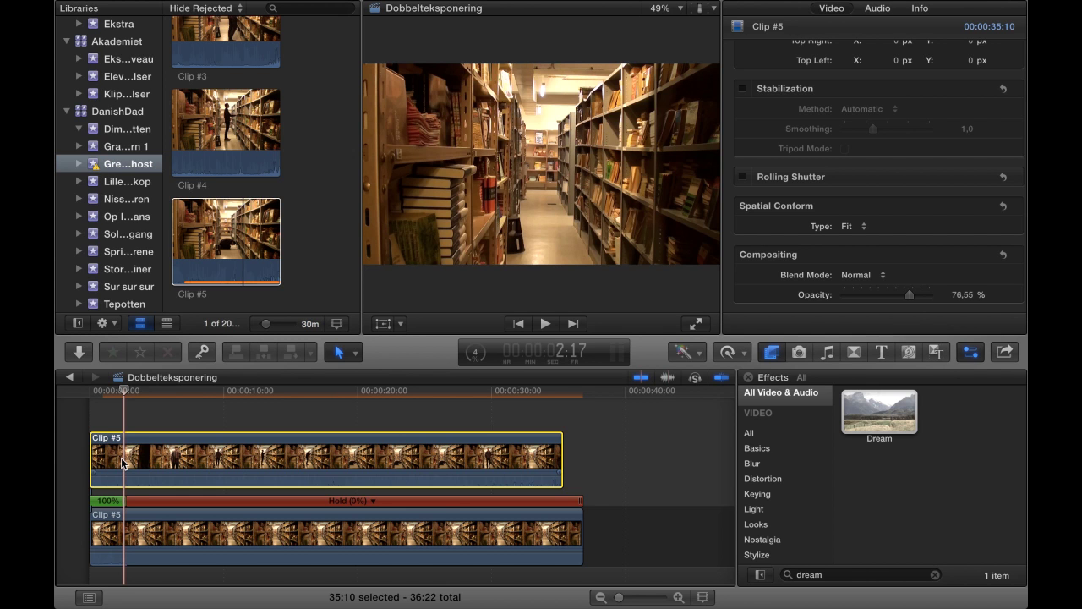
# Apply the Dream effect to the upper Clip #5 and reveal its video animation parameters.
pyautogui.moveTo(880, 411); pyautogui.dragTo(223, 463)
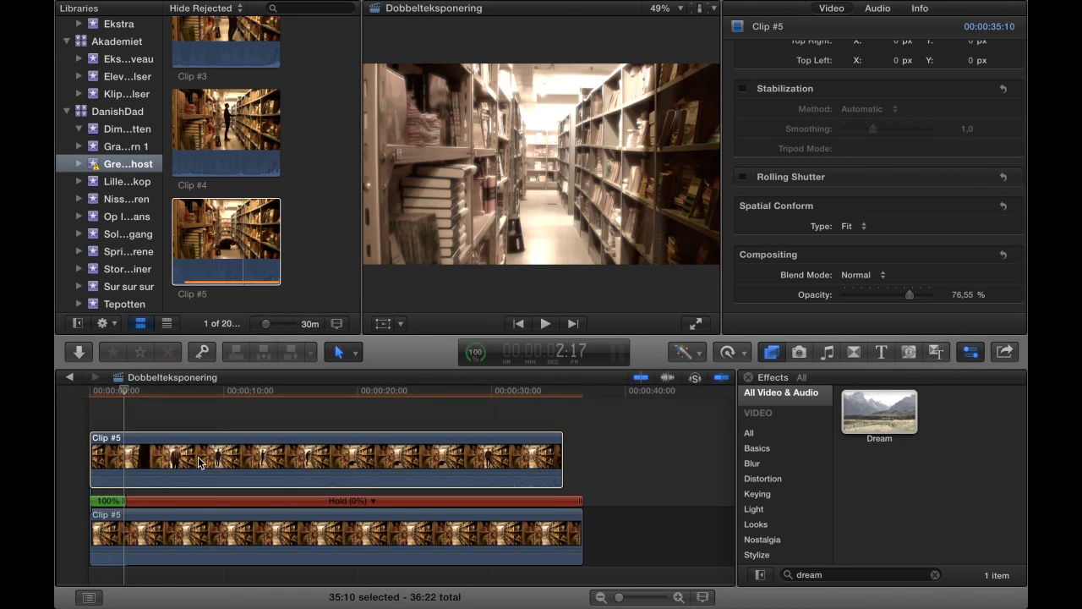
pyautogui.click(125, 455)
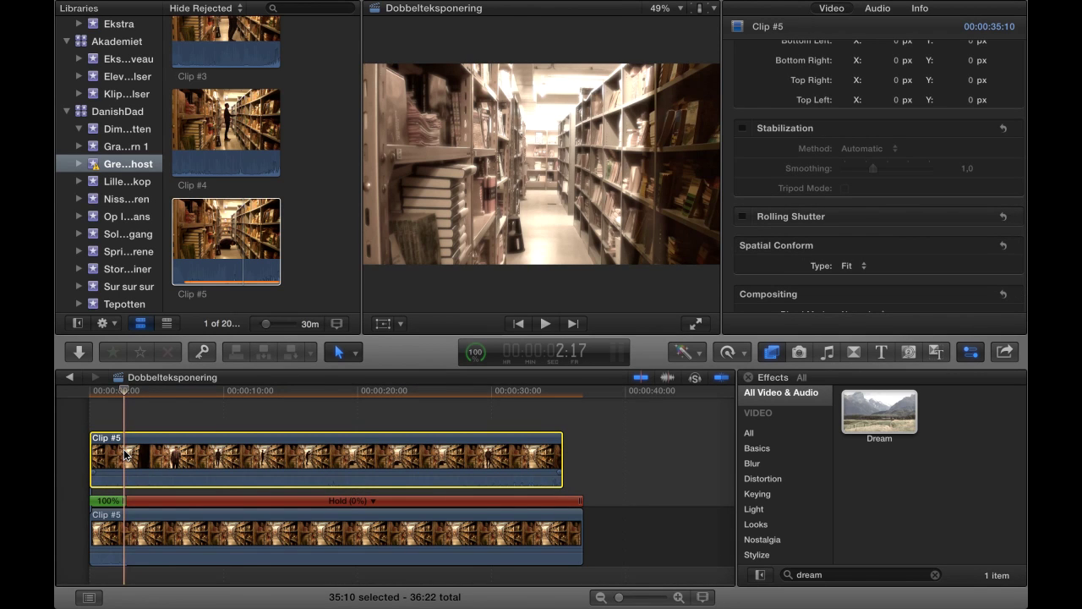
pyautogui.rightClick(124, 454)
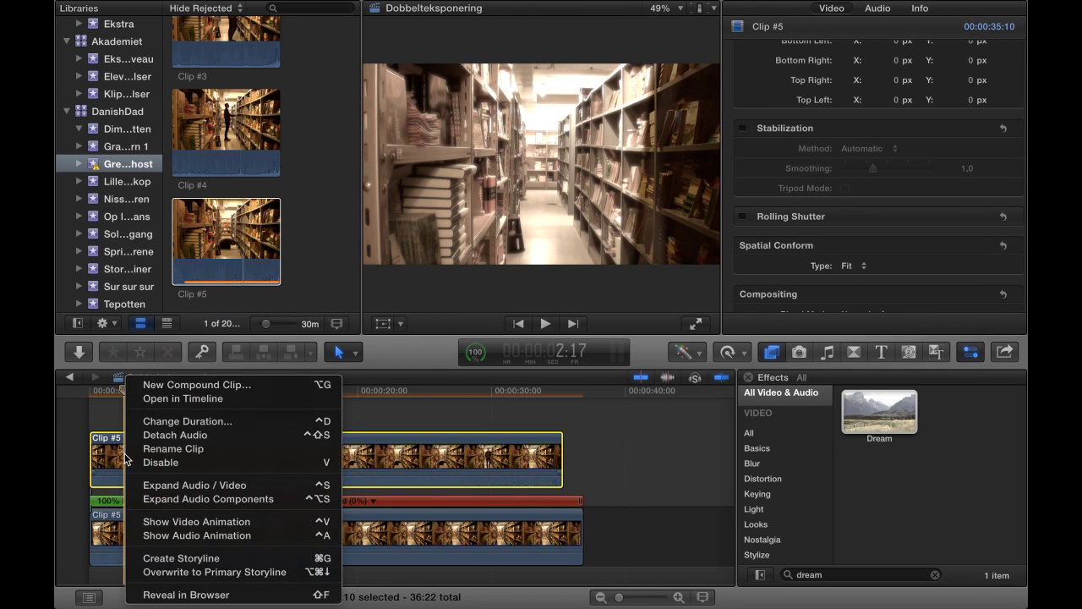
pyautogui.click(215, 522)
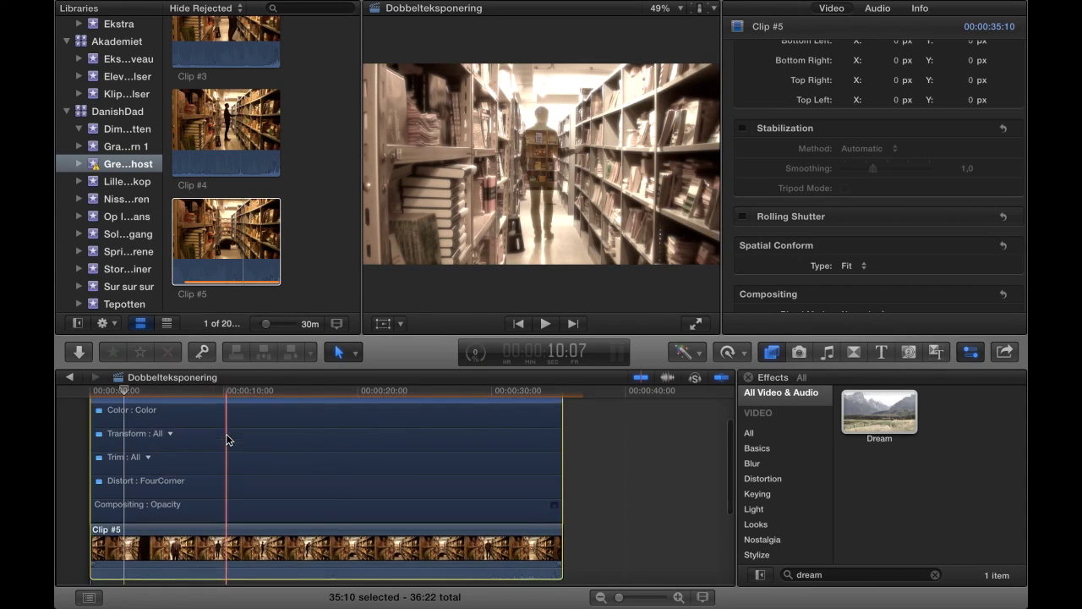
# Keyframe Dream Amount to ramp from 0.0 up to 100.0 near the clip start.
pyautogui.scroll(-5, 245, 481)
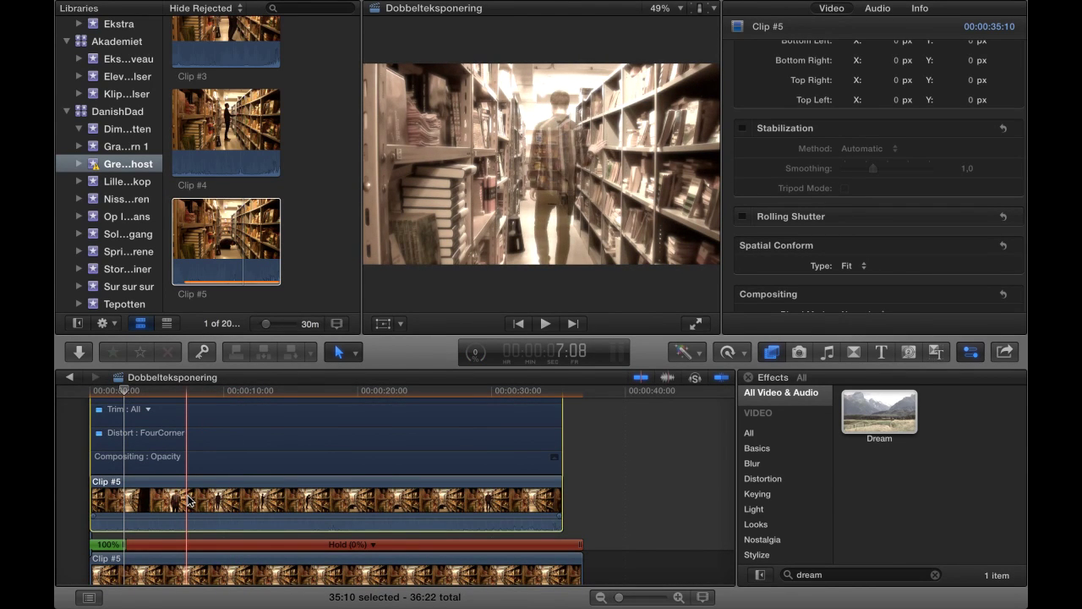
pyautogui.scroll(5, 203, 500)
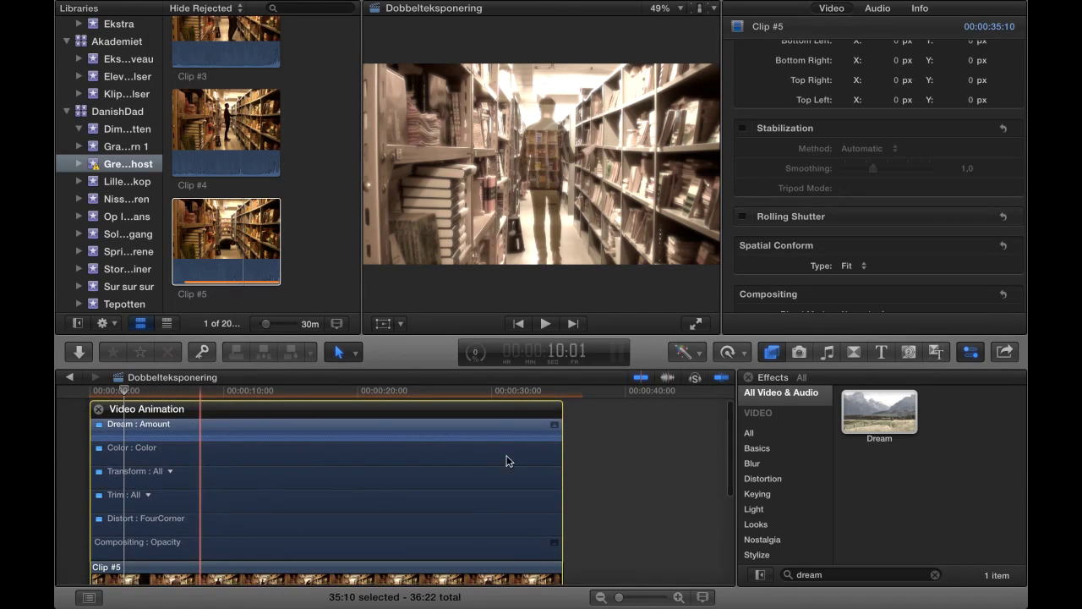
pyautogui.click(555, 425)
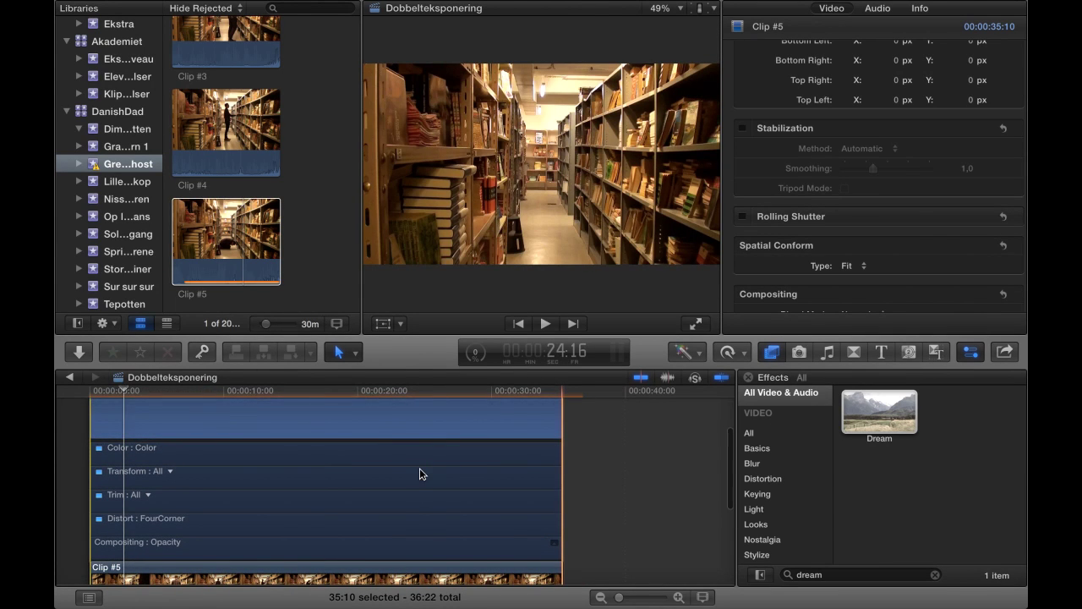
pyautogui.moveTo(123, 461)
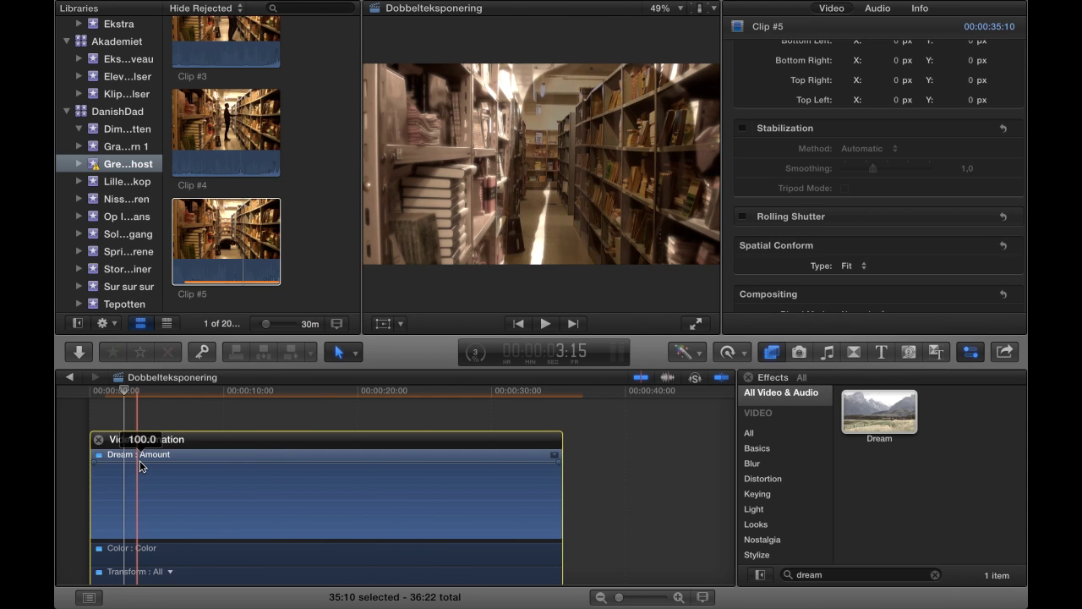
pyautogui.keyDown('alt'); pyautogui.click(139, 462); pyautogui.keyUp('alt')
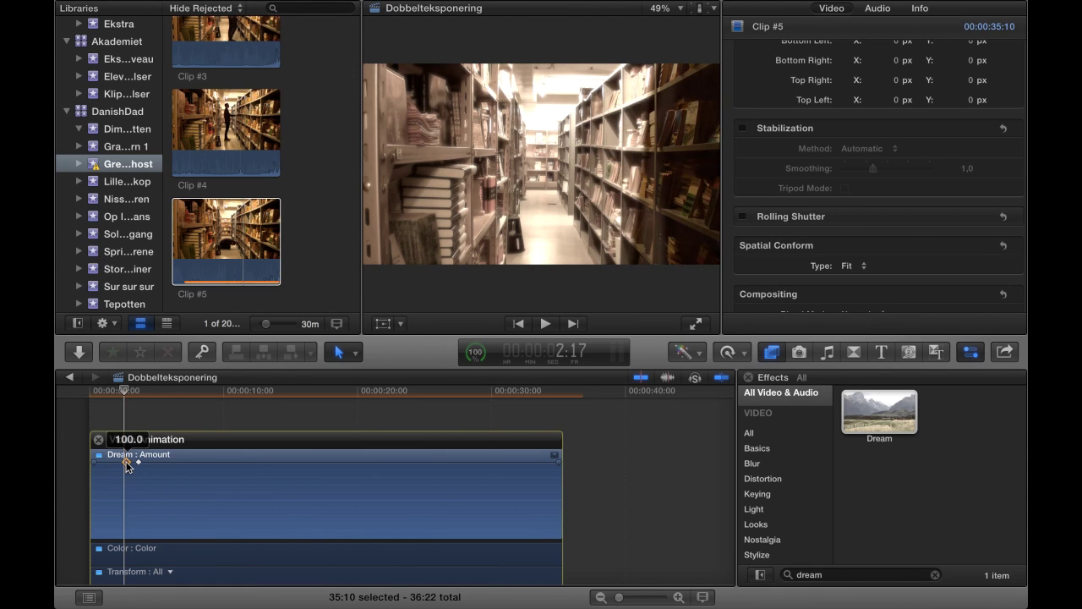
pyautogui.moveTo(127, 464); pyautogui.dragTo(126, 538)
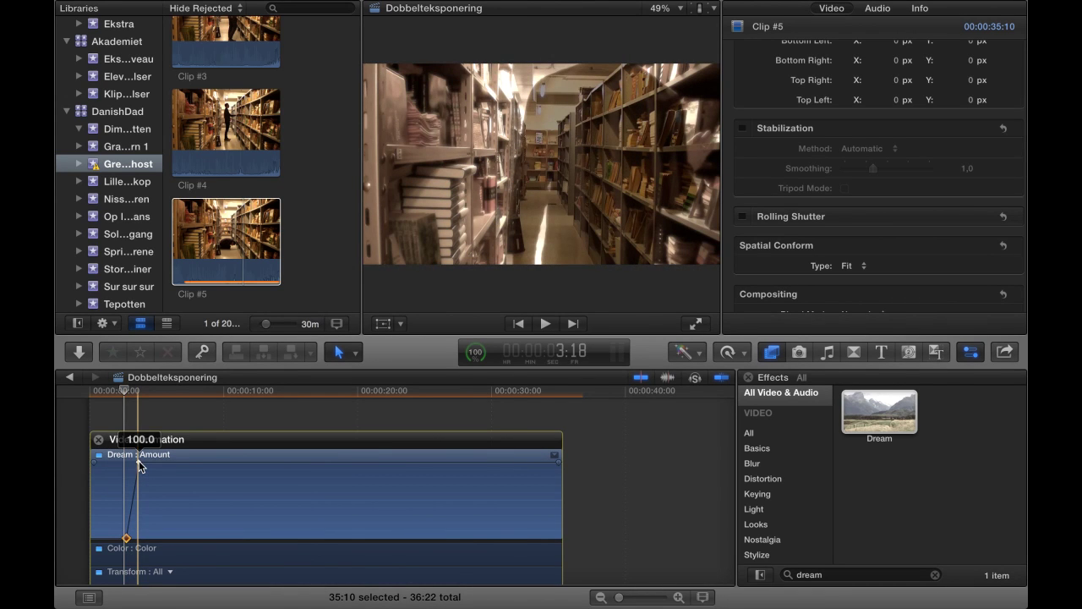
pyautogui.click(83, 407)
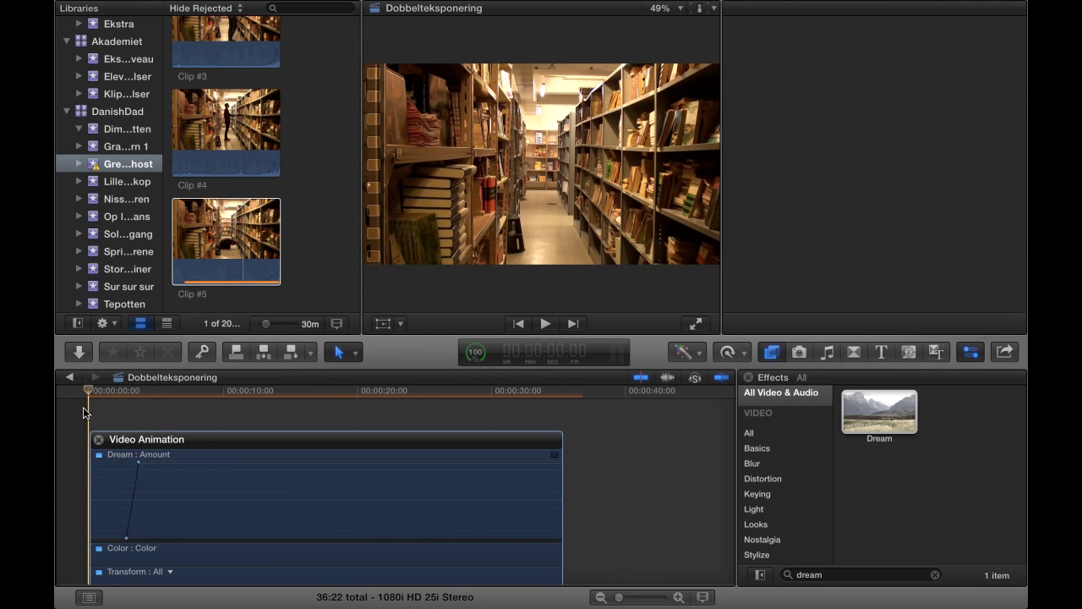
pyautogui.press('space')
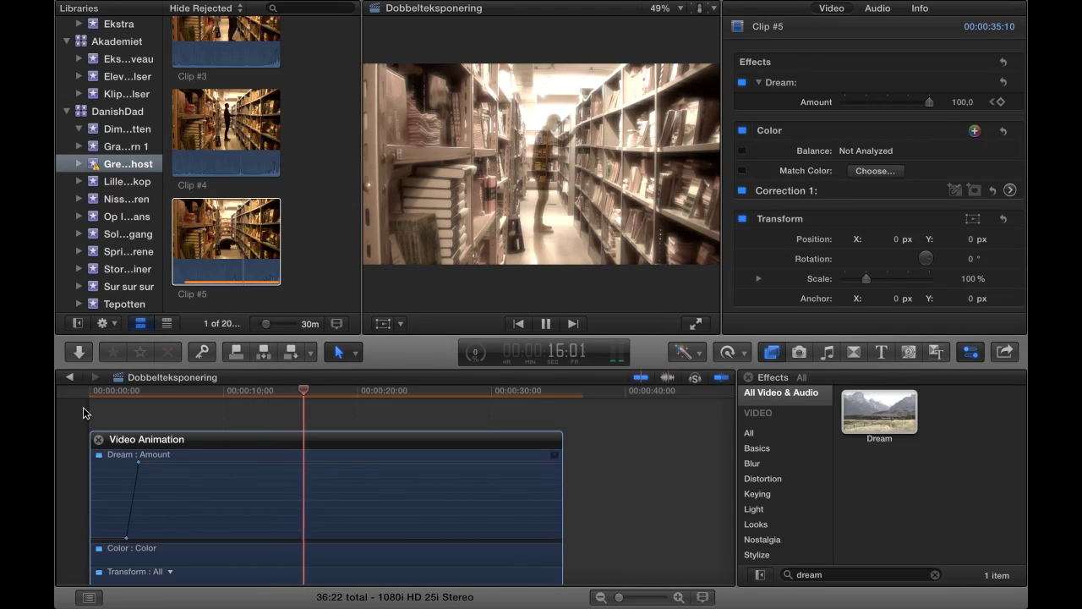
pyautogui.press('space')
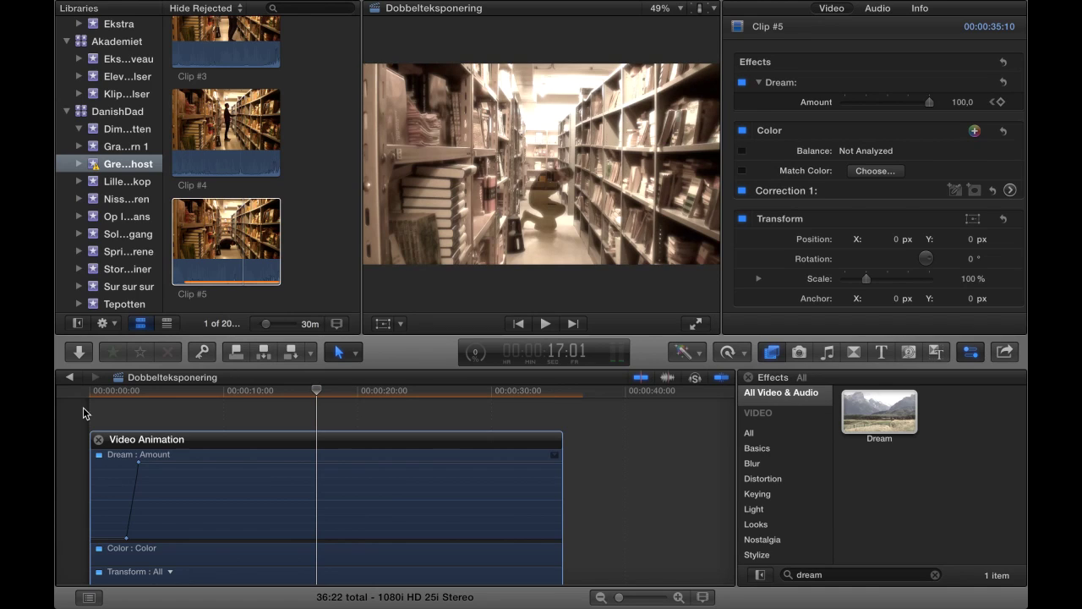